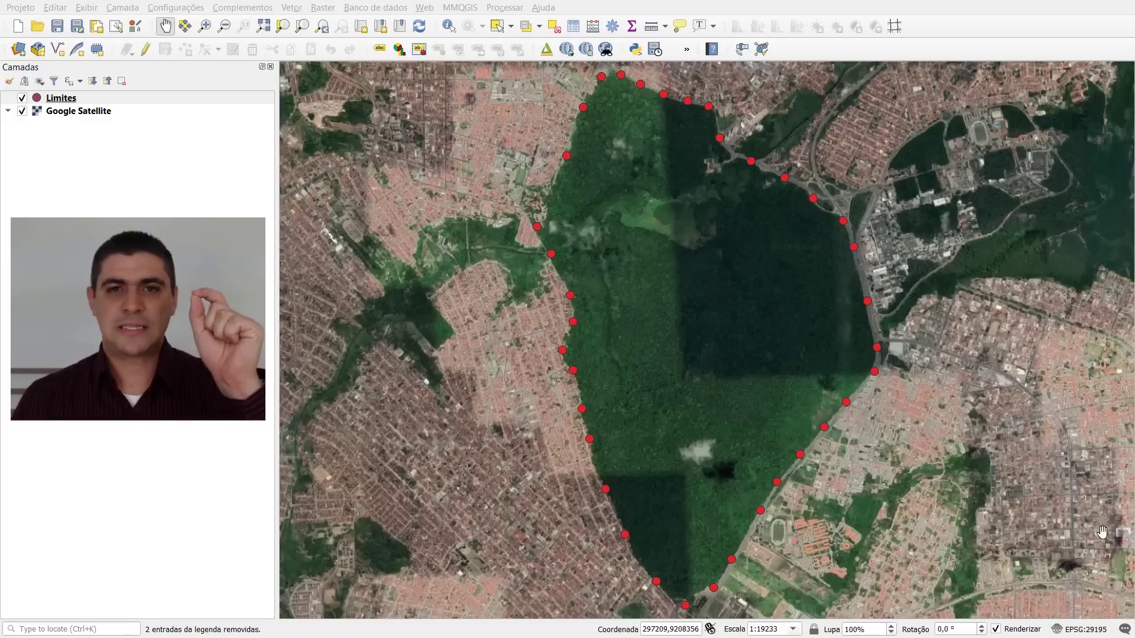
Hide the Google Satellite layer to view the Limites points on their own, and show it again.
{"action": "left_click", "coordinate": [23, 111]}
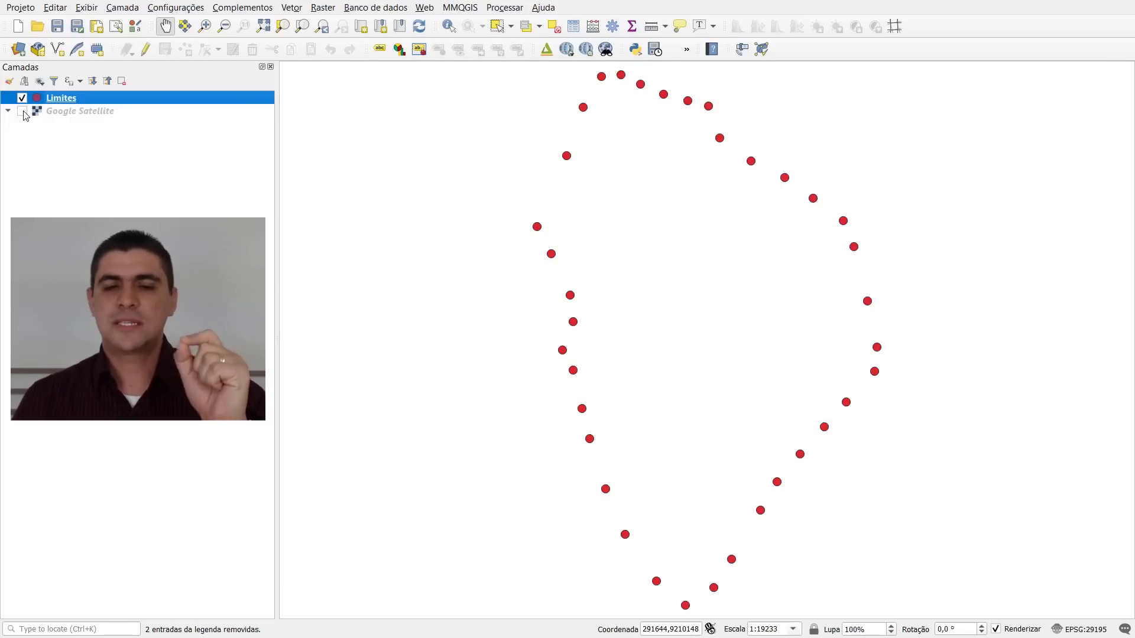
{"action": "left_click", "coordinate": [22, 111]}
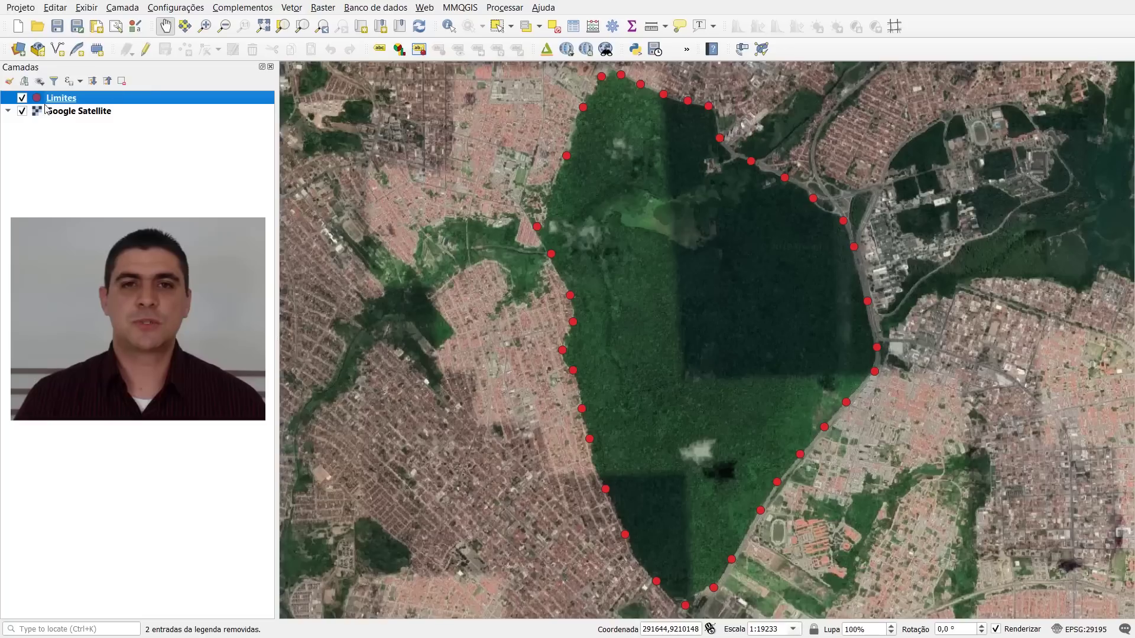
Open the processing toolbox and search it for "Linha" to locate the Pontos para linhas algorithm under Criação de vetor.
{"action": "left_click", "coordinate": [503, 8]}
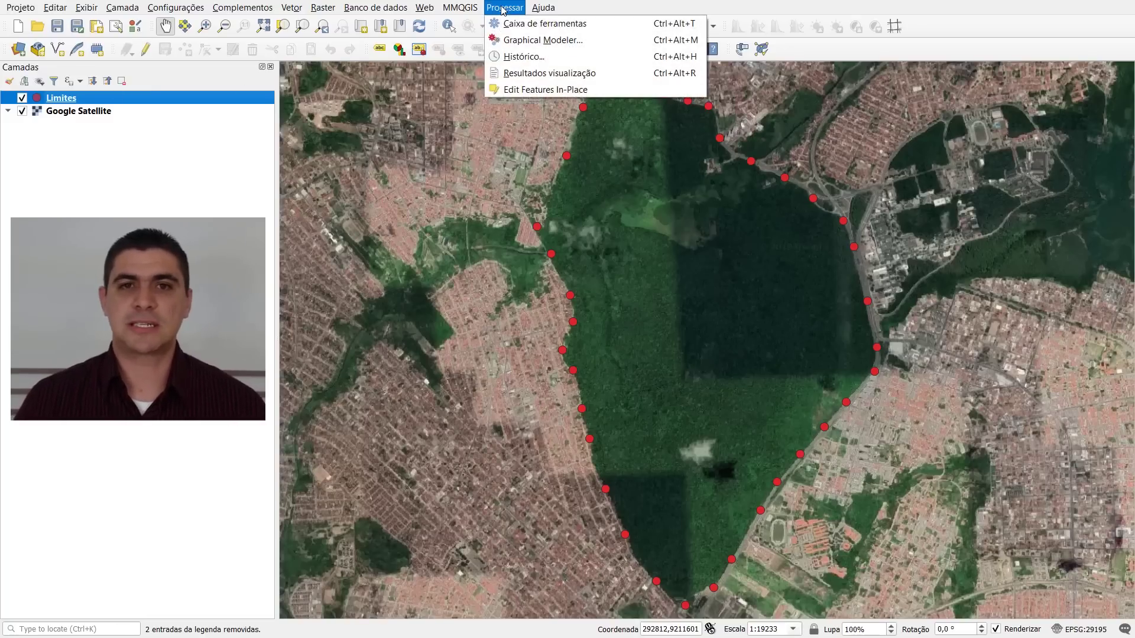
{"action": "left_click", "coordinate": [599, 31]}
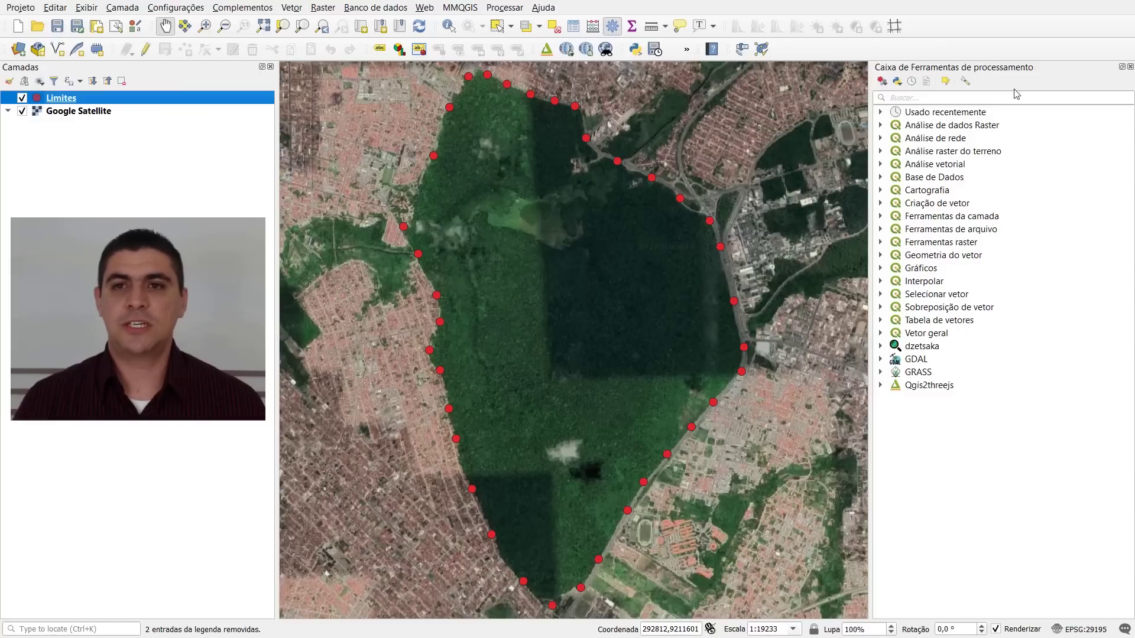
{"action": "left_click", "coordinate": [1003, 96]}
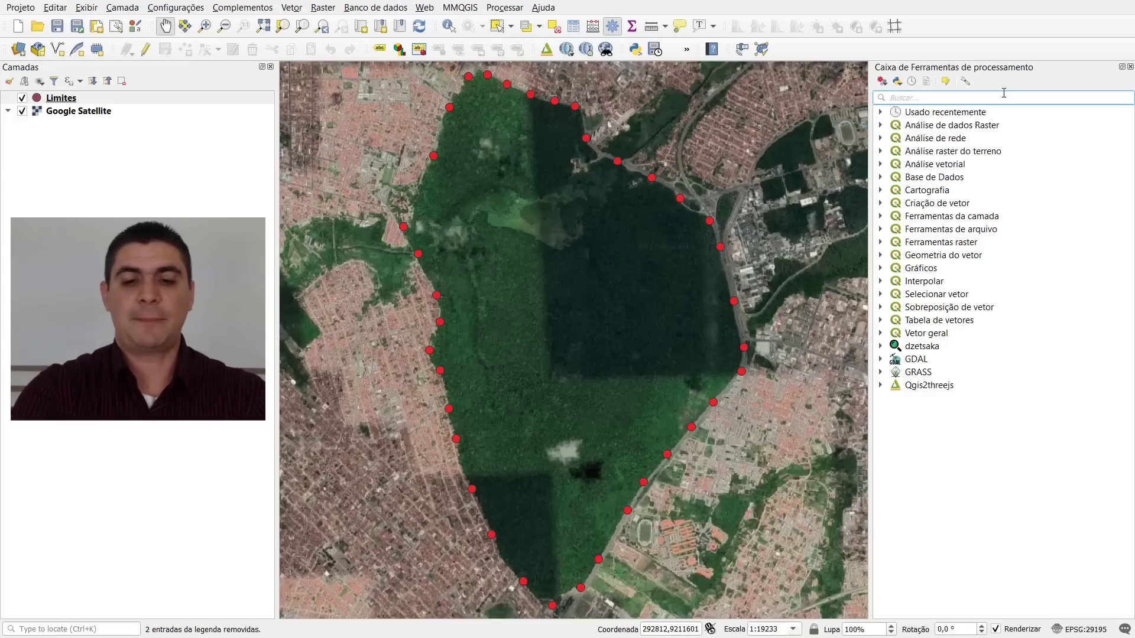
{"action": "type", "text": "Linha"}
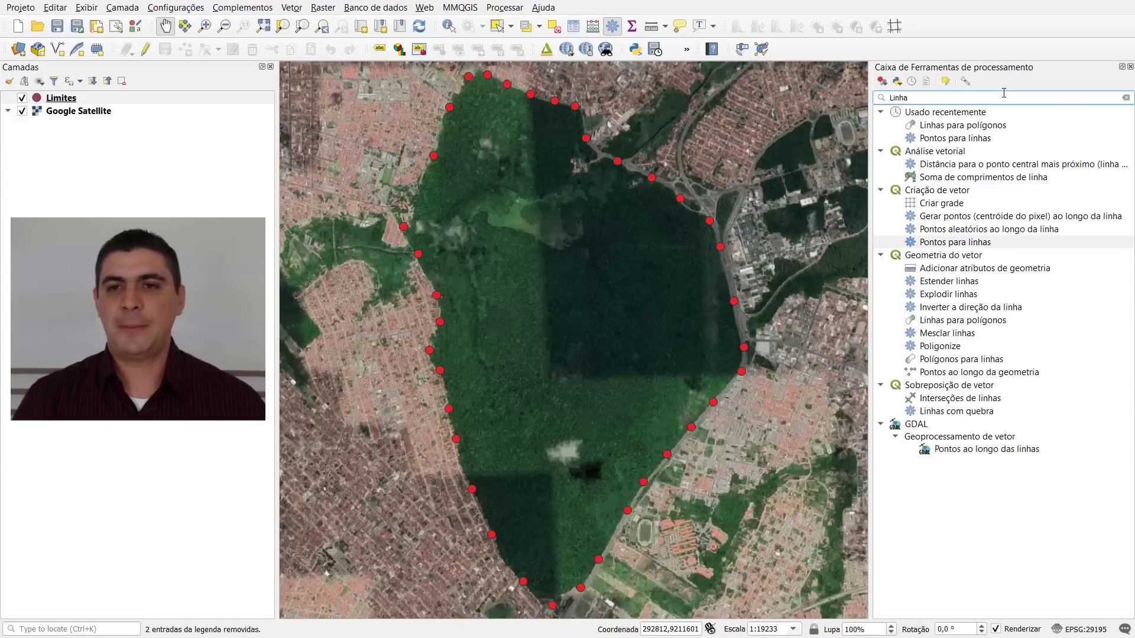
{"action": "left_click", "coordinate": [965, 193]}
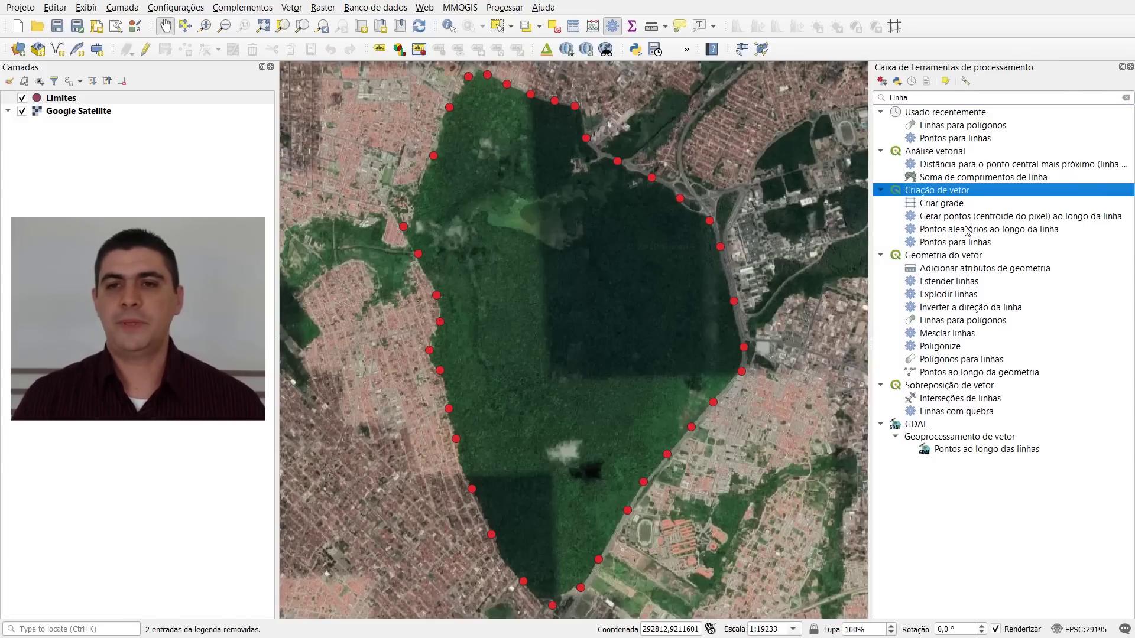
{"action": "left_click", "coordinate": [945, 245]}
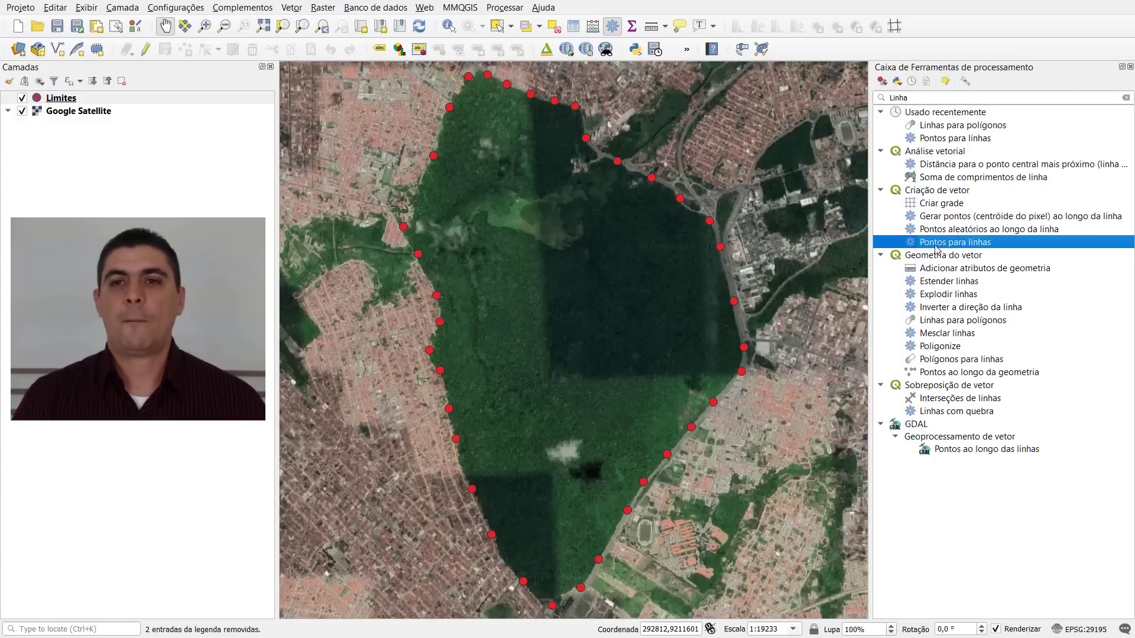
Examine the Pontos para linhas parameters for the Limites layer, especially the ordering field, and leave without running it.
{"action": "double_click", "coordinate": [976, 243]}
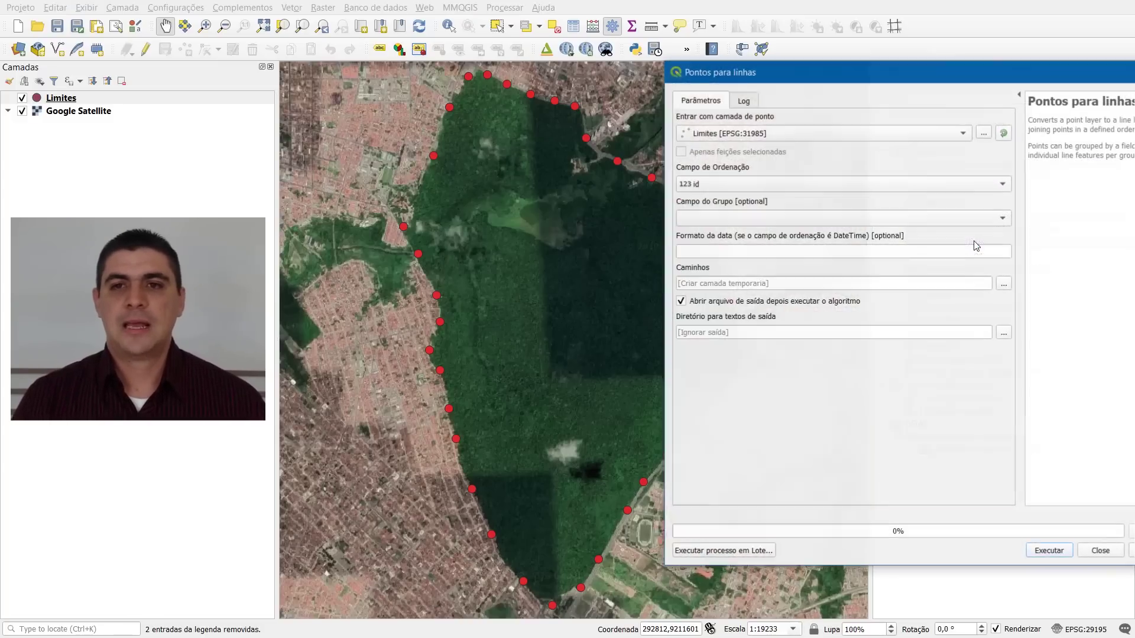
{"action": "left_click_drag", "start_coordinate": [985, 70], "coordinate": [702, 88]}
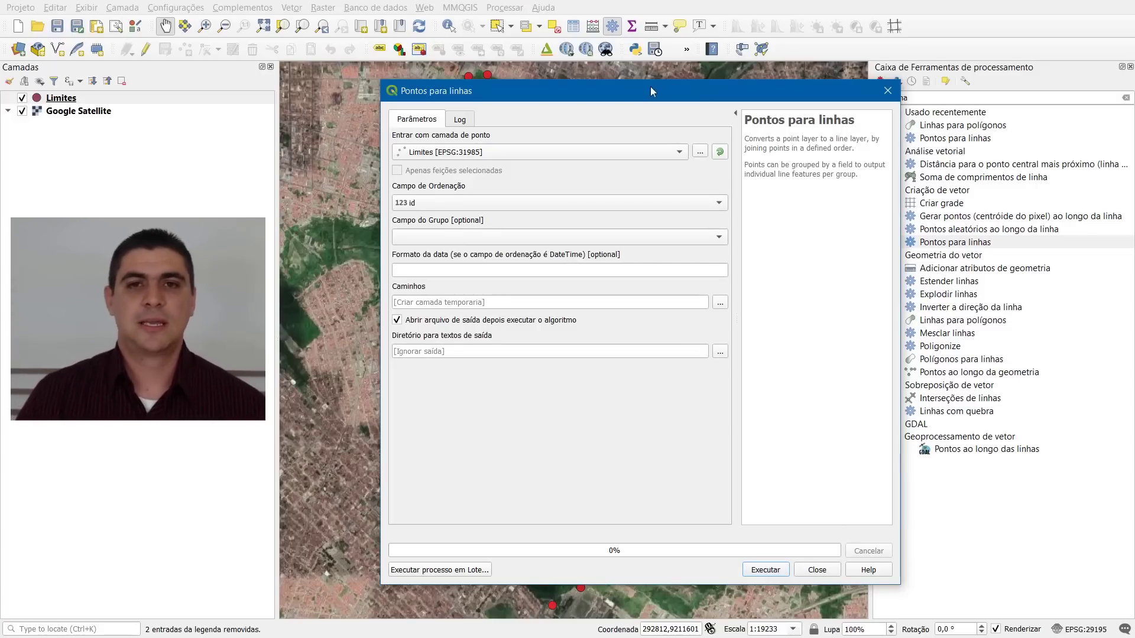
{"action": "left_click_drag", "start_coordinate": [632, 87], "coordinate": [965, 78]}
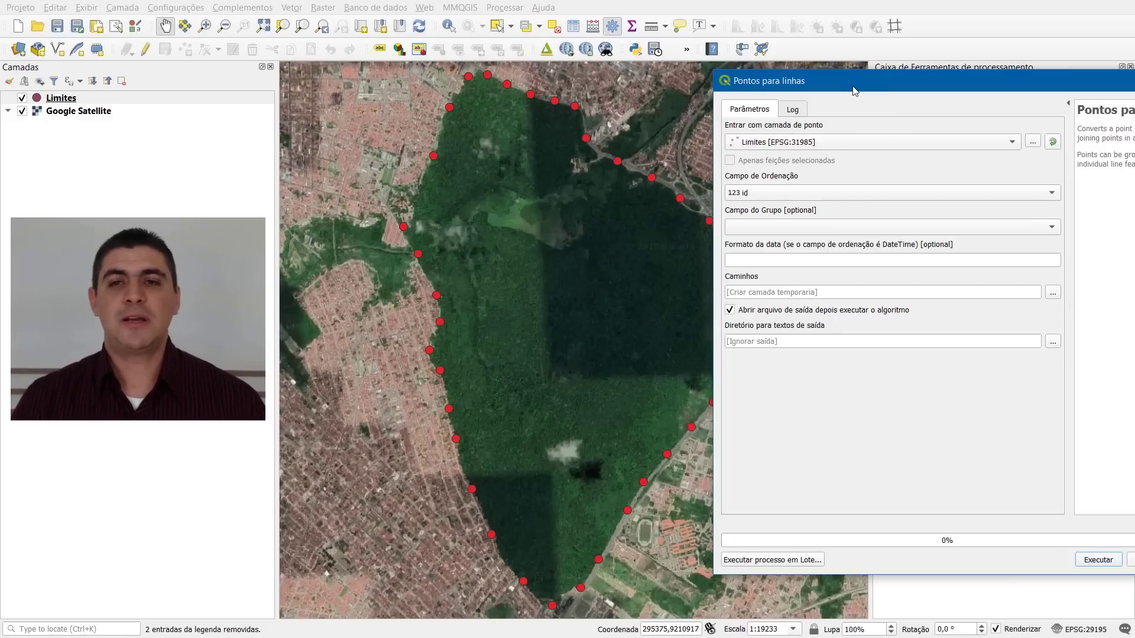
{"action": "left_click_drag", "start_coordinate": [845, 87], "coordinate": [908, 75]}
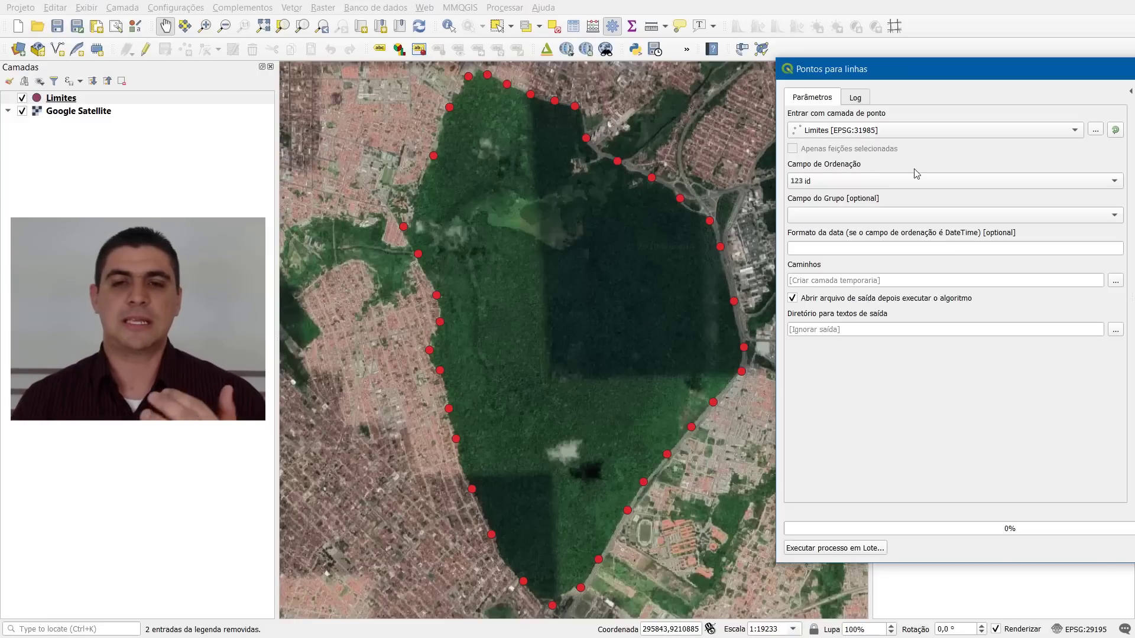
{"action": "left_click", "coordinate": [856, 181]}
{"action": "left_click", "coordinate": [869, 177]}
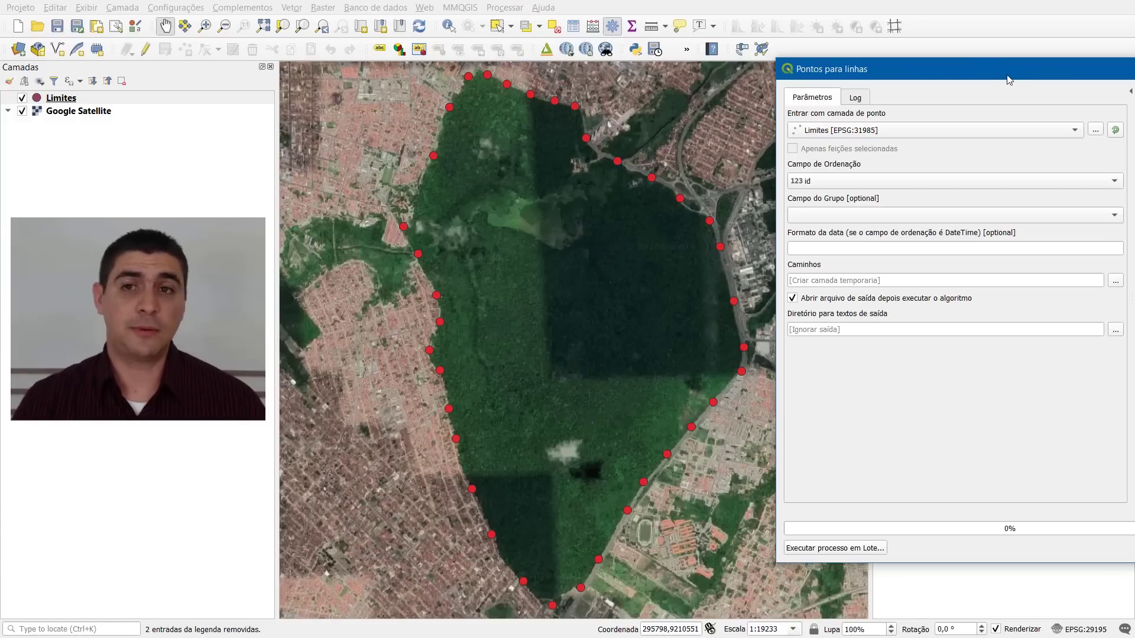
{"action": "left_click_drag", "start_coordinate": [1008, 79], "coordinate": [819, 88]}
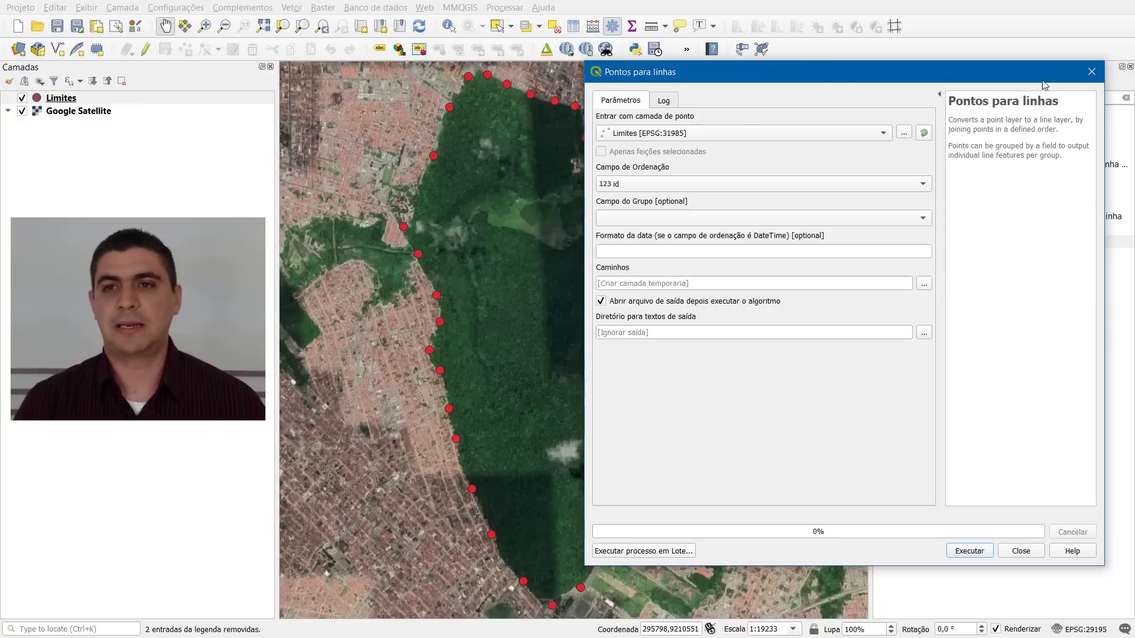
{"action": "key", "text": "Escape"}
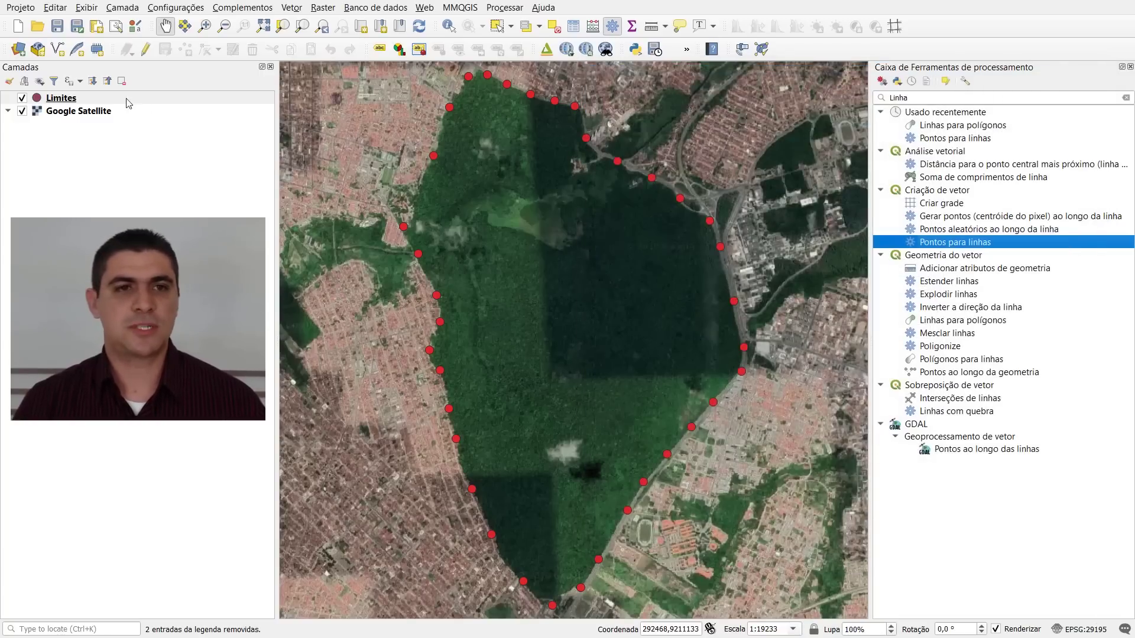
Inspect the Limites attribute table sorted by id in ascending order, and close it.
{"action": "right_click", "coordinate": [87, 99]}
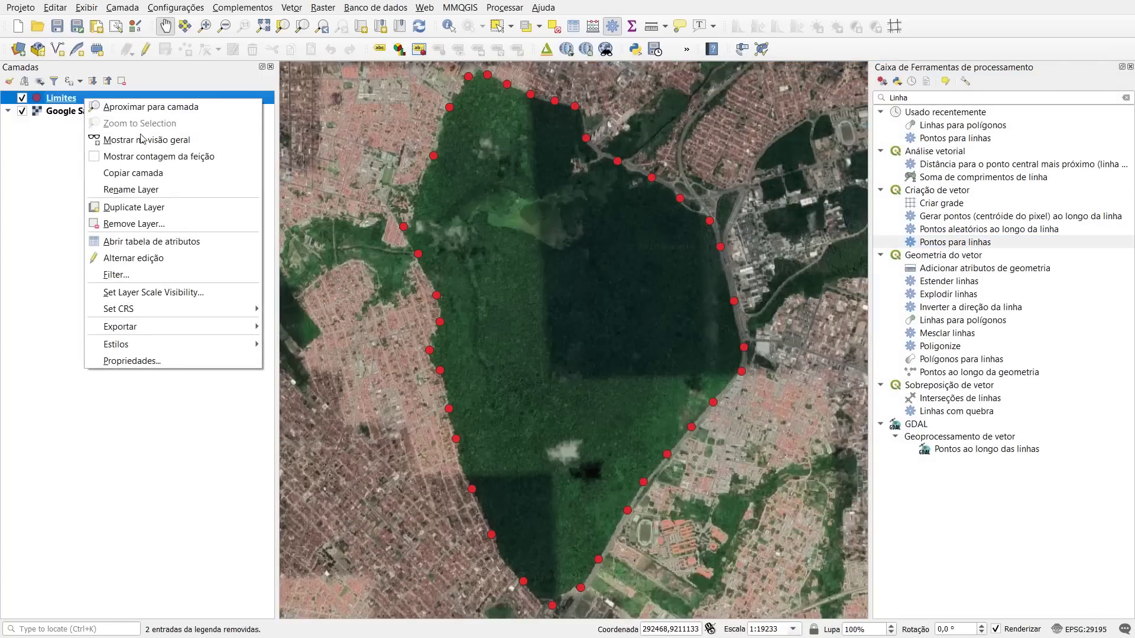
{"action": "left_click", "coordinate": [219, 247]}
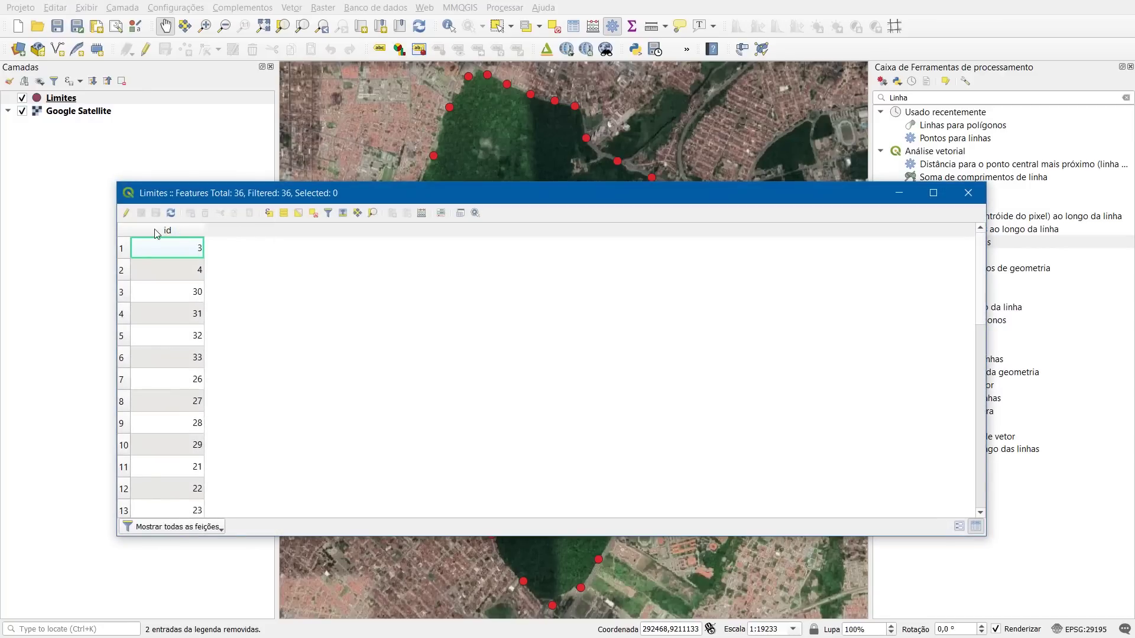
{"action": "left_click", "coordinate": [179, 232]}
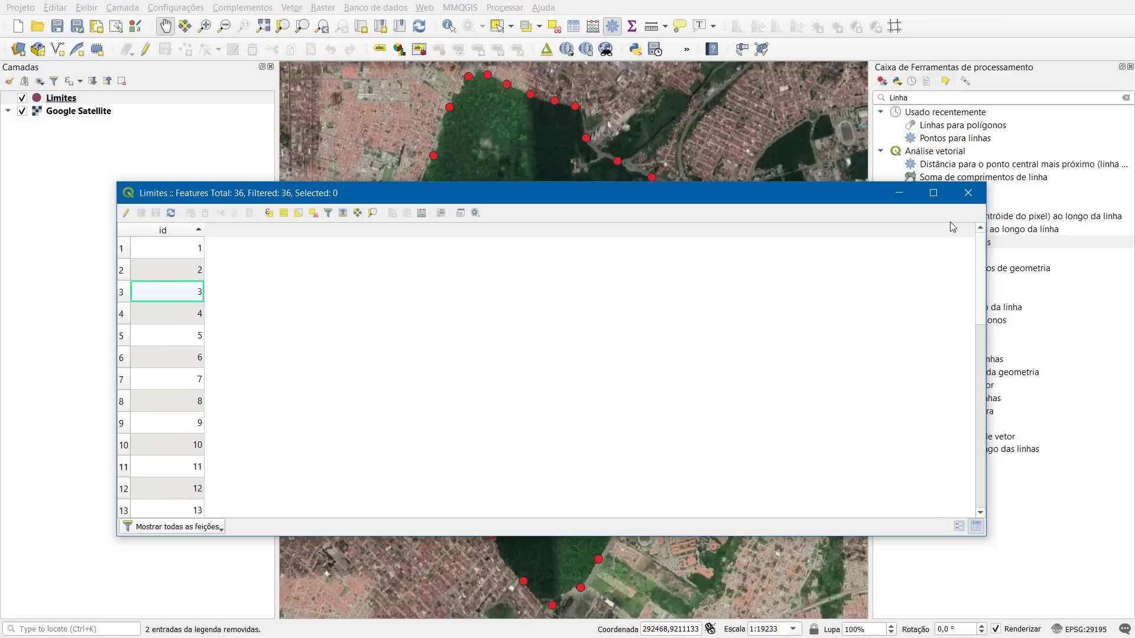
{"action": "left_click", "coordinate": [967, 193]}
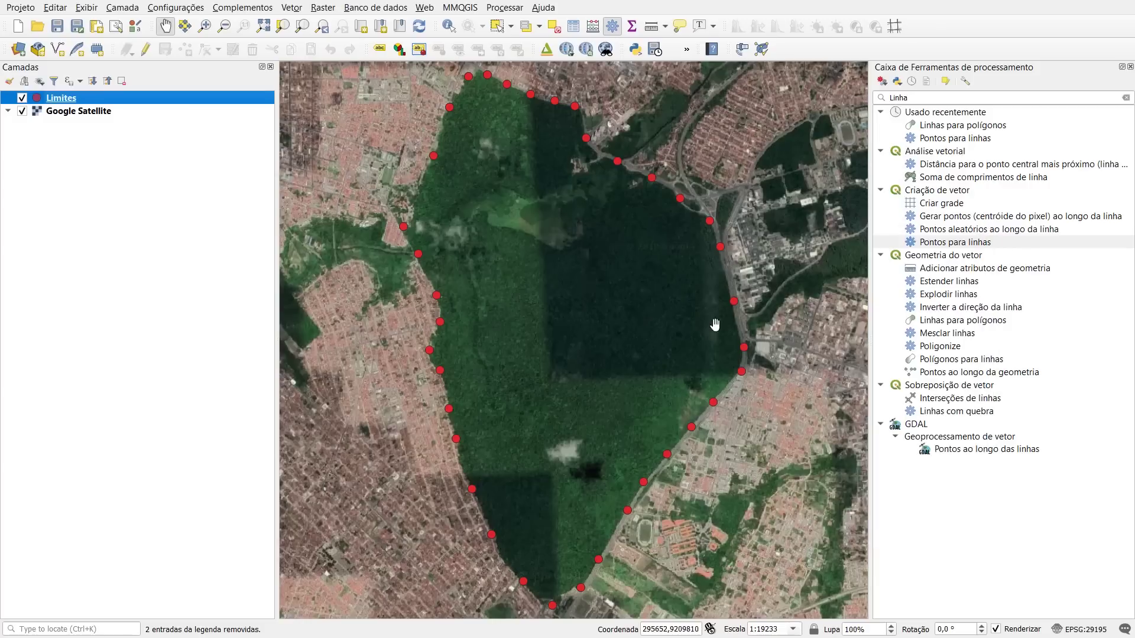
Run Pontos para linhas on the Limites layer, ordered by the id field, with a temporary layer as output.
{"action": "left_click", "coordinate": [978, 243]}
{"action": "double_click", "coordinate": [978, 242]}
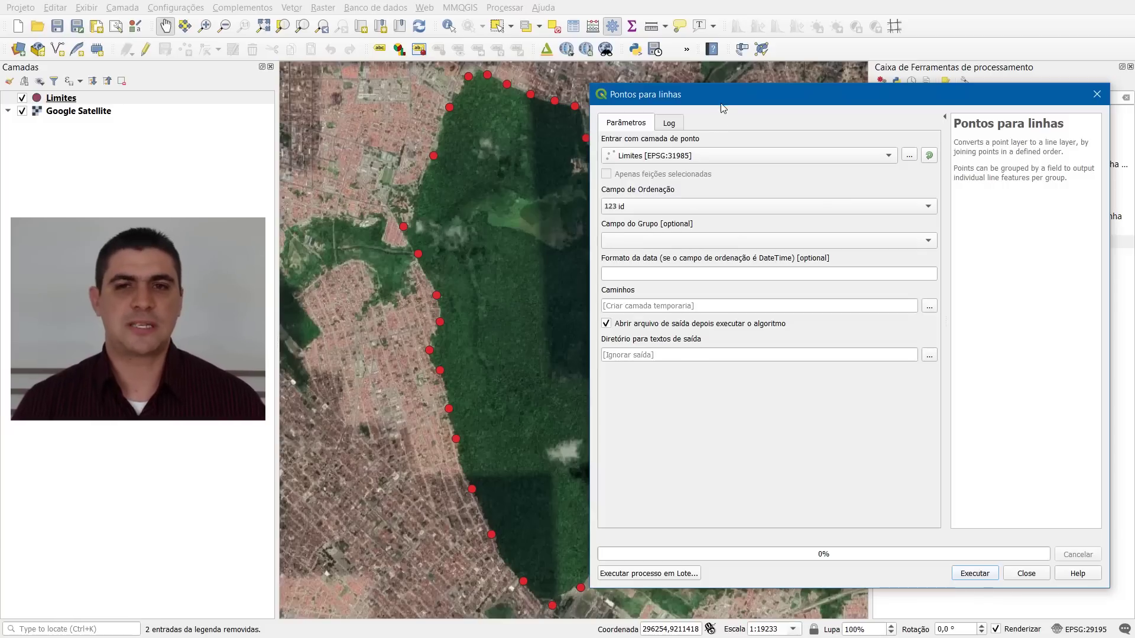
{"action": "left_click_drag", "start_coordinate": [760, 101], "coordinate": [934, 86]}
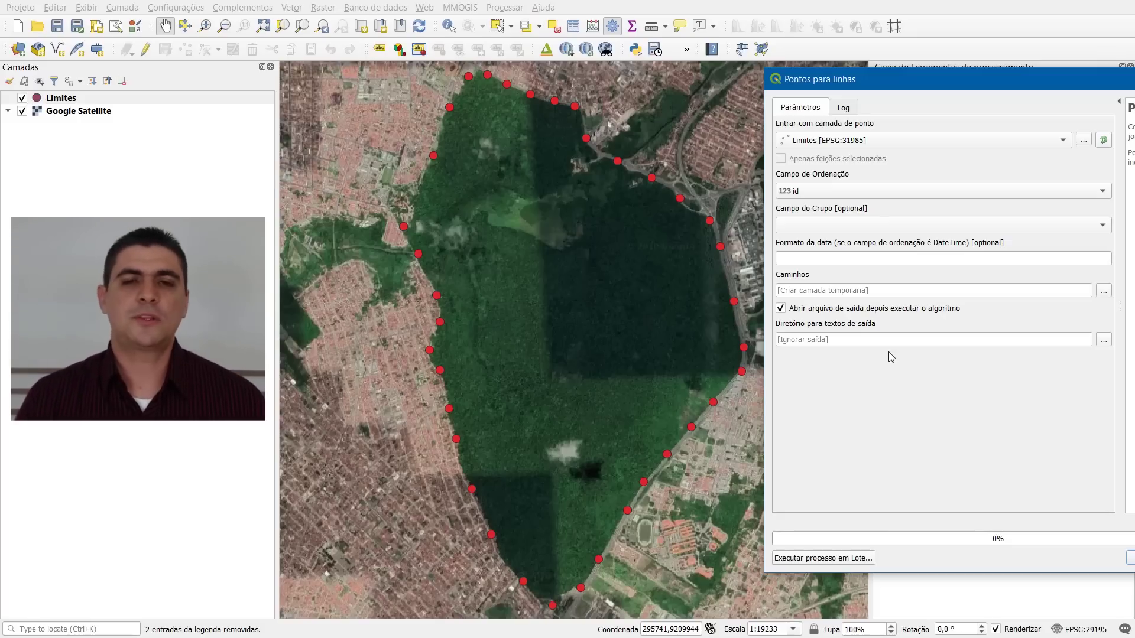
{"action": "left_click_drag", "start_coordinate": [1030, 87], "coordinate": [840, 89]}
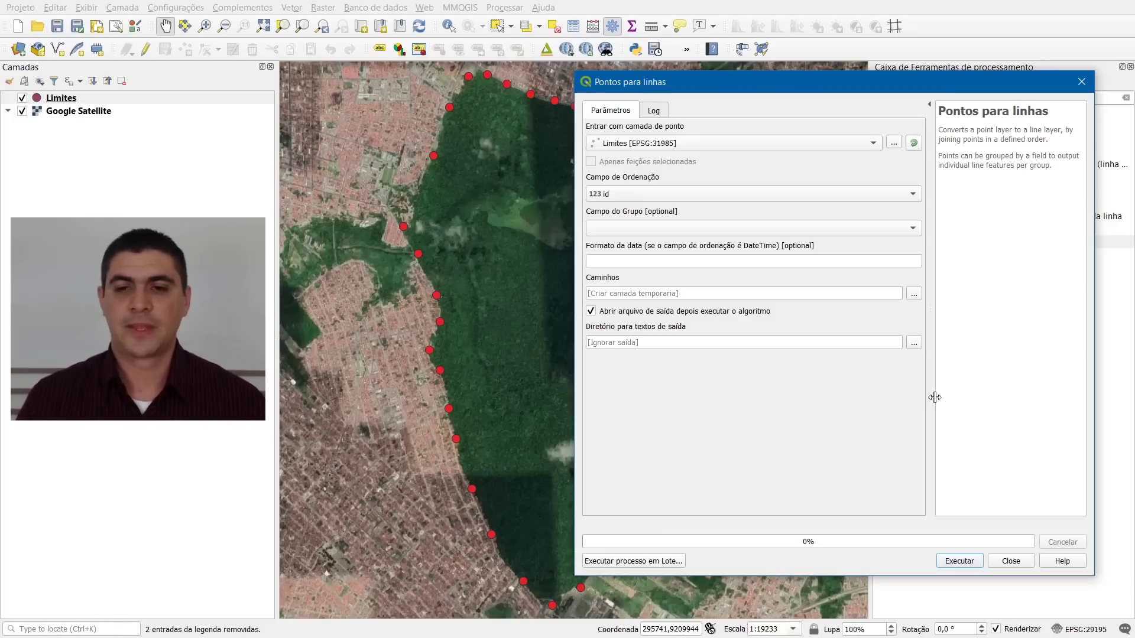
{"action": "left_click", "coordinate": [959, 561]}
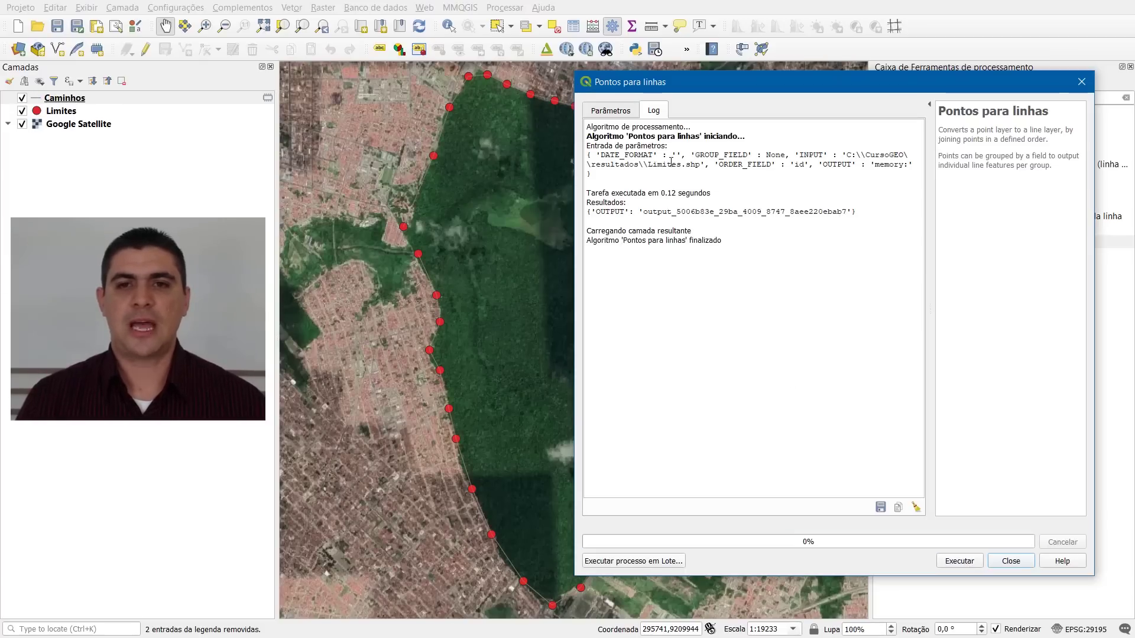
{"action": "left_click", "coordinate": [1010, 564]}
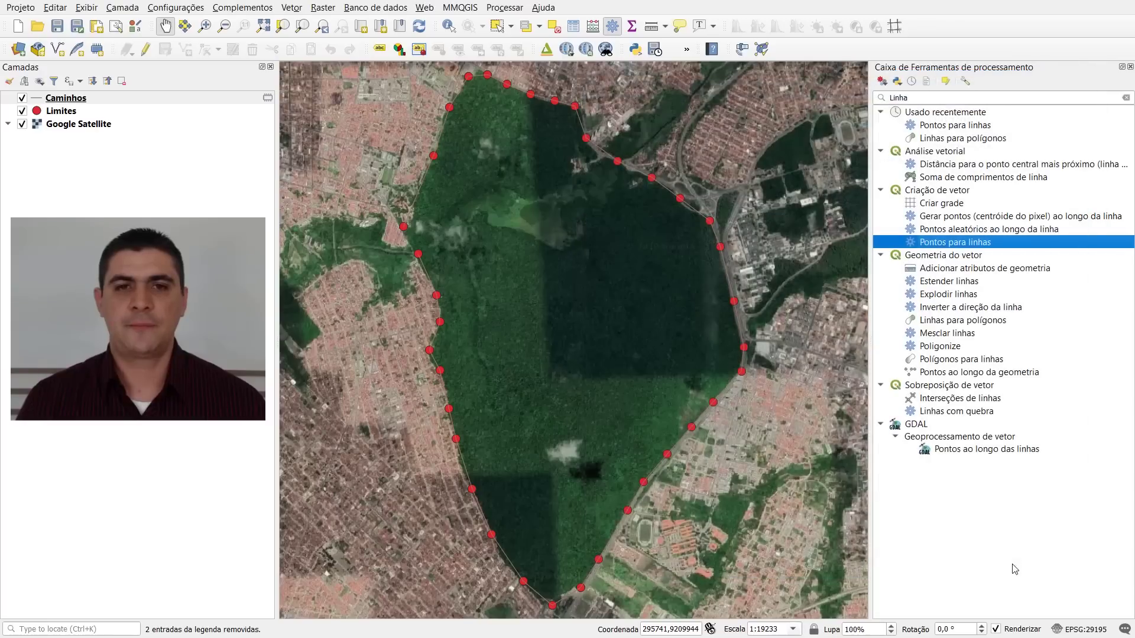
Hide the Google Satellite and Limites layers so only the Caminhos line is displayed.
{"action": "left_click", "coordinate": [22, 124]}
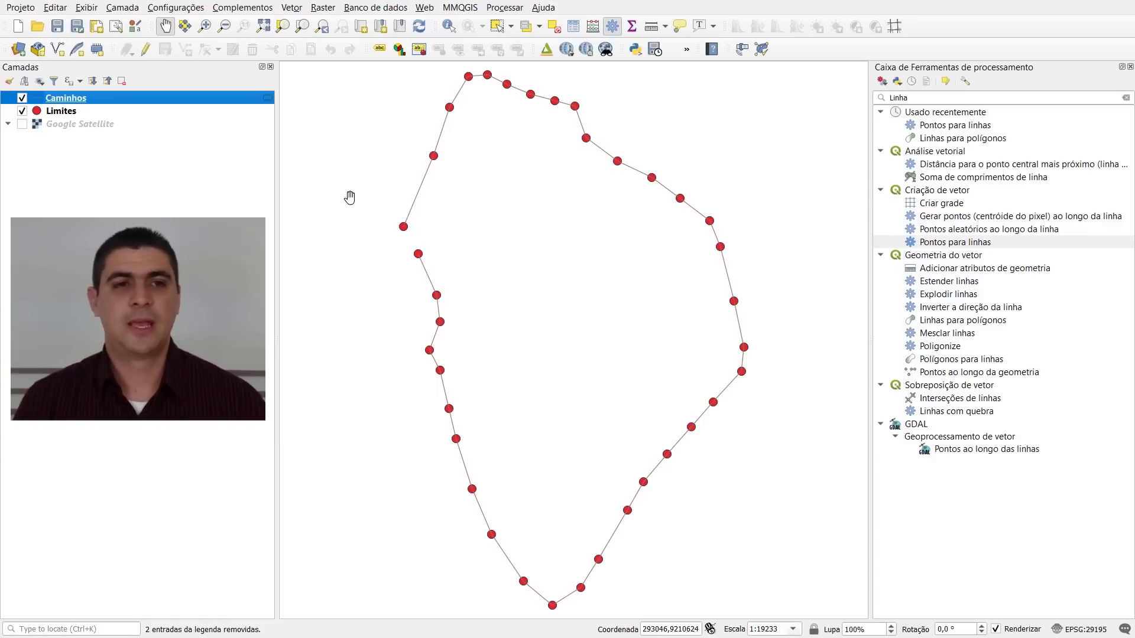
{"action": "left_click", "coordinate": [23, 111]}
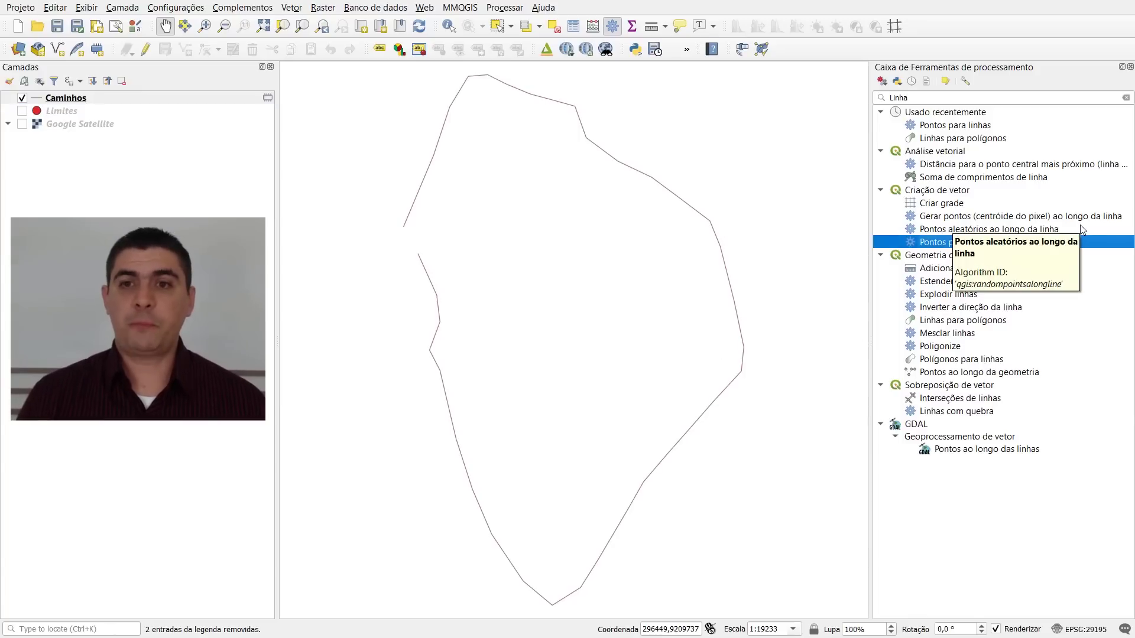
Convert the Caminhos layer with Linhas para polígonos, saving the output as Mata.shp in the CursoGEO resultados folder.
{"action": "left_click", "coordinate": [929, 256]}
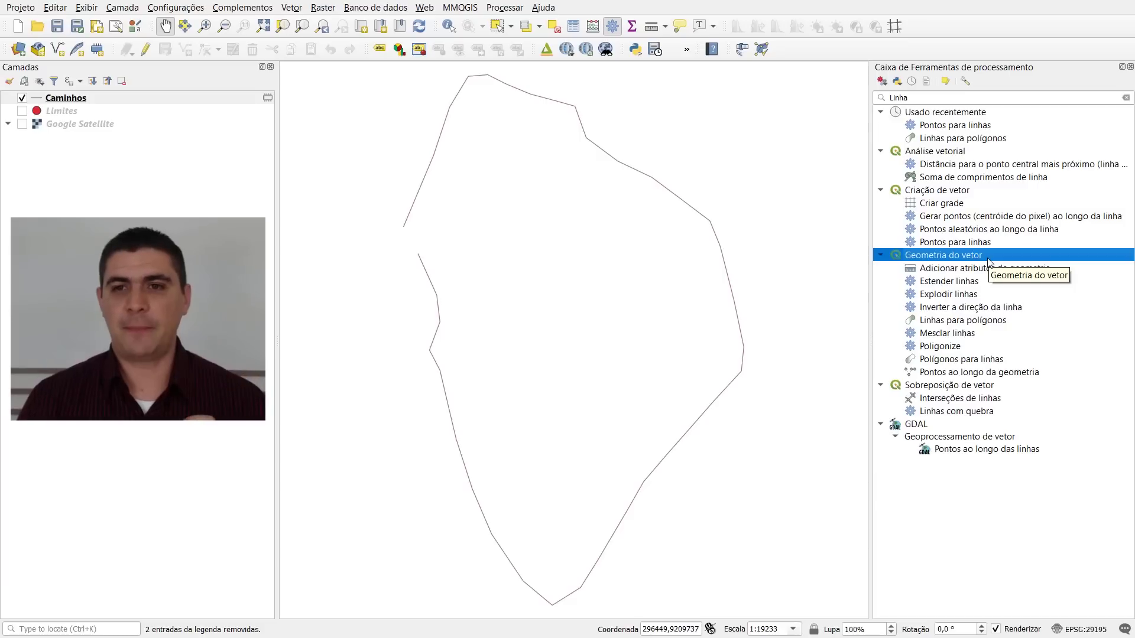
{"action": "left_click", "coordinate": [998, 326]}
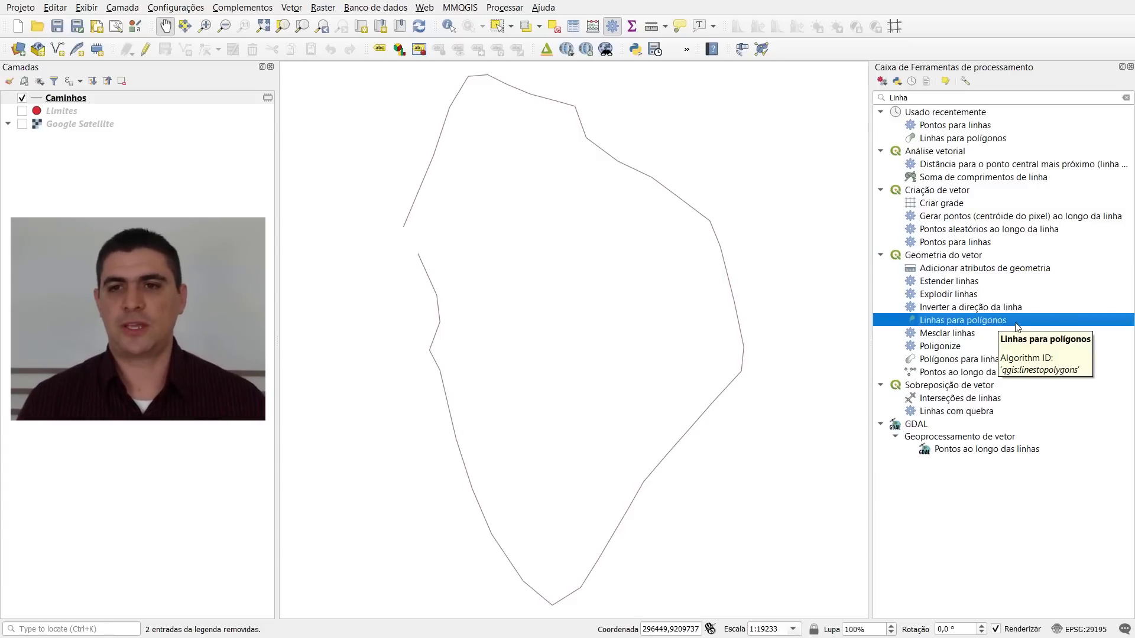
{"action": "double_click", "coordinate": [1003, 324]}
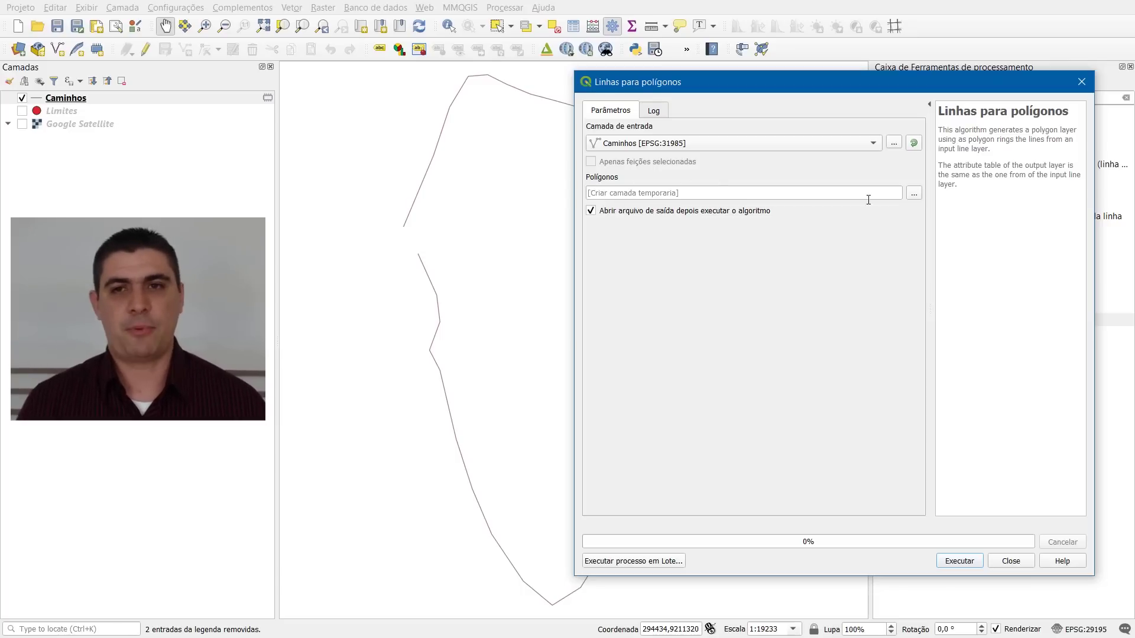
{"action": "left_click", "coordinate": [913, 194]}
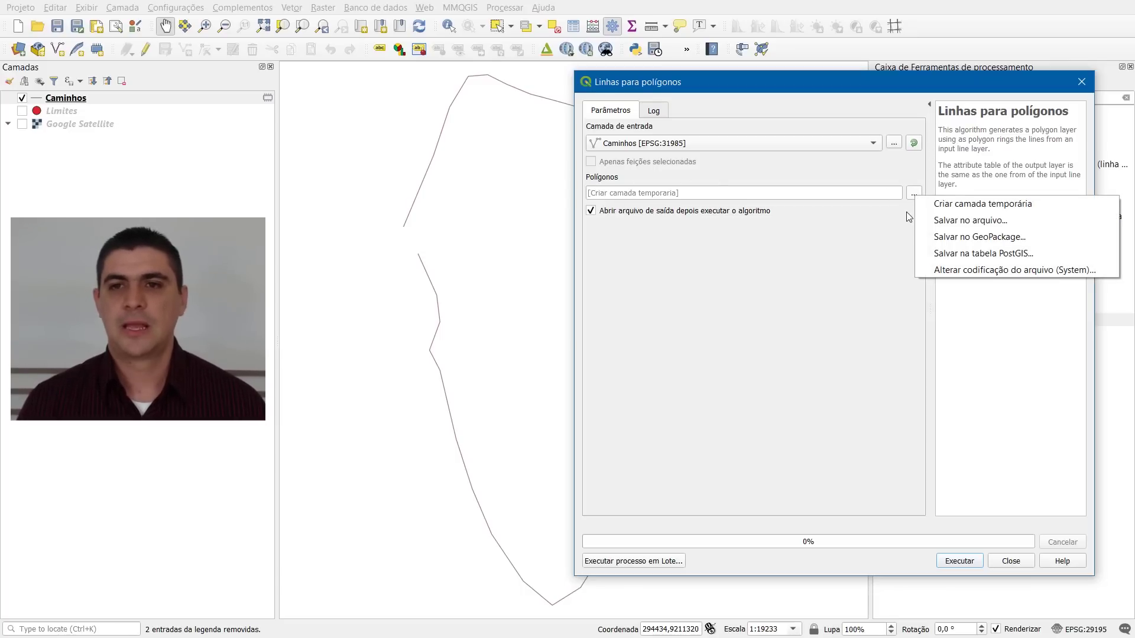
{"action": "left_click", "coordinate": [1018, 224]}
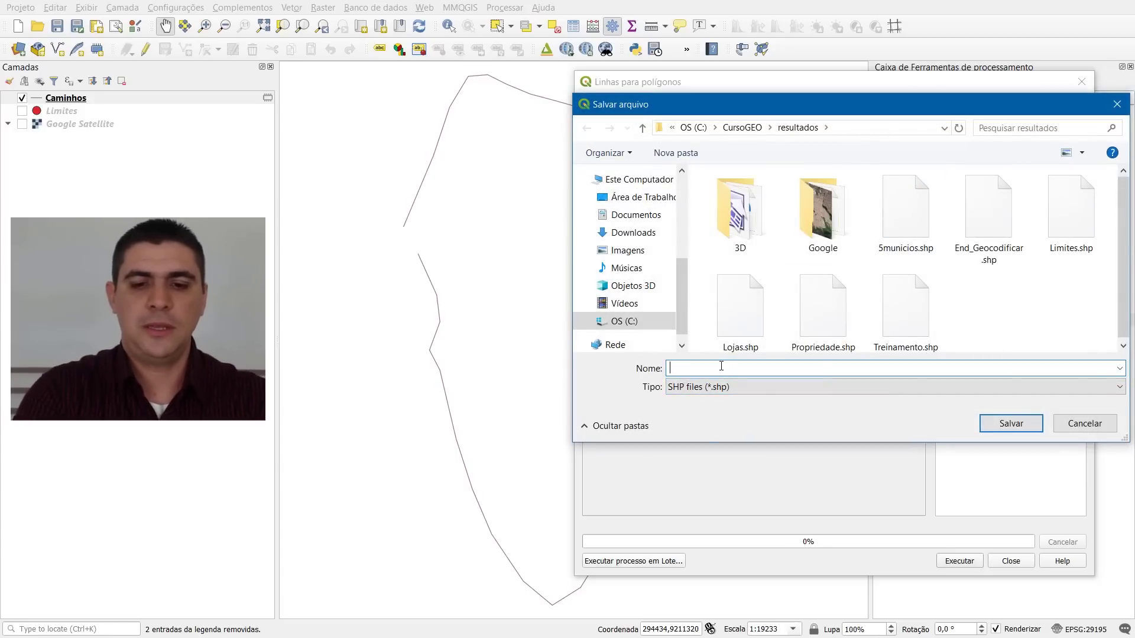
{"action": "type", "text": "Mata"}
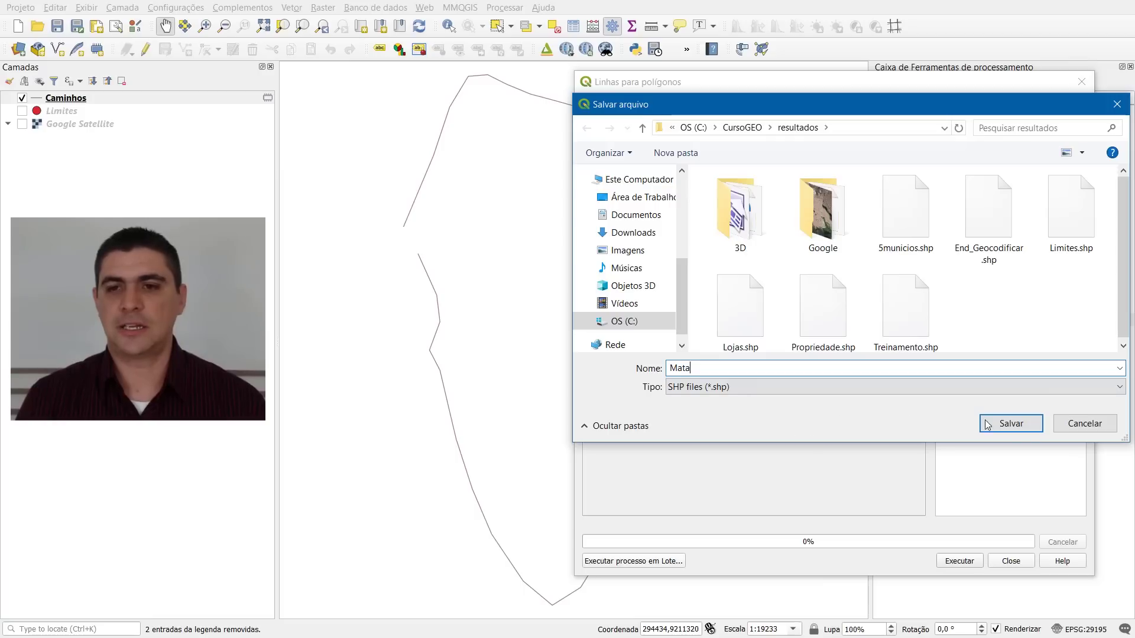
{"action": "left_click", "coordinate": [1014, 425]}
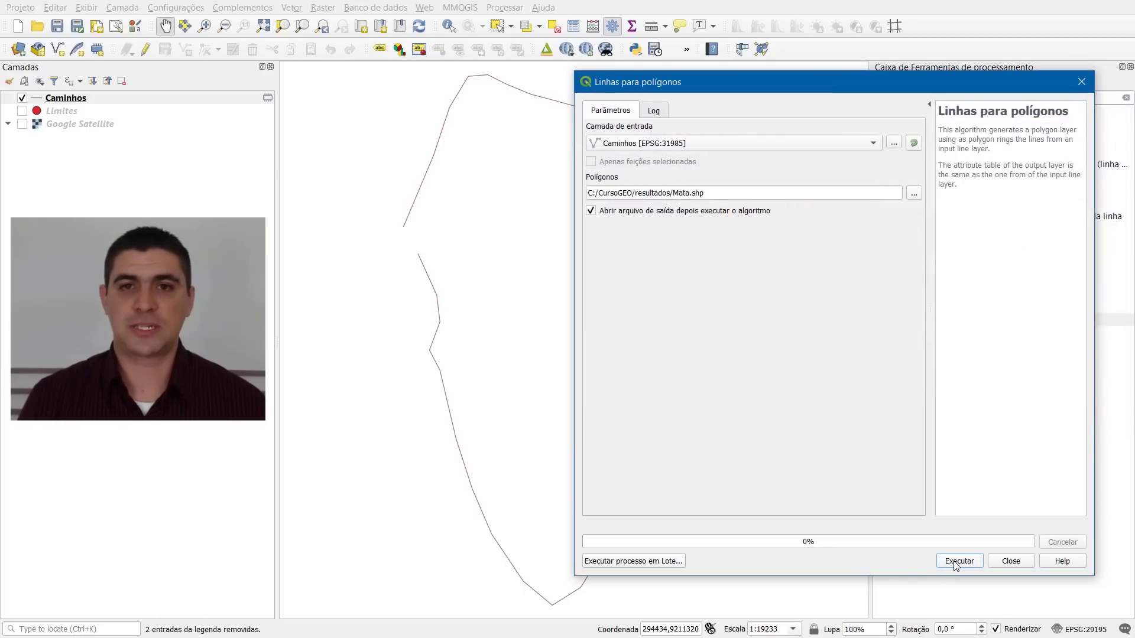
{"action": "left_click", "coordinate": [958, 561]}
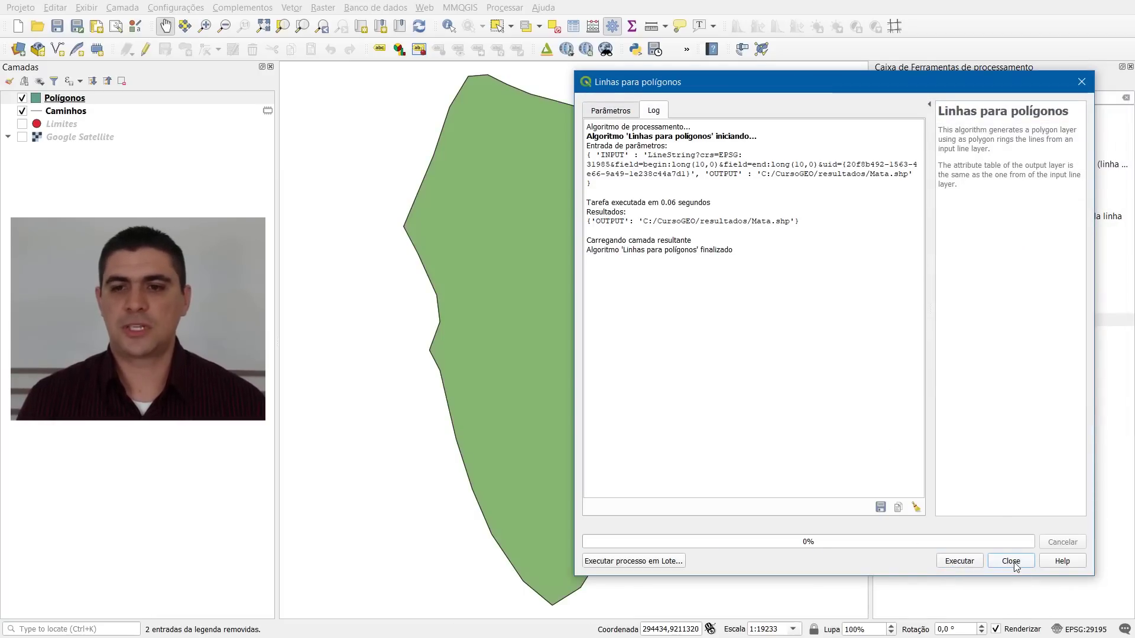
{"action": "left_click", "coordinate": [1011, 562]}
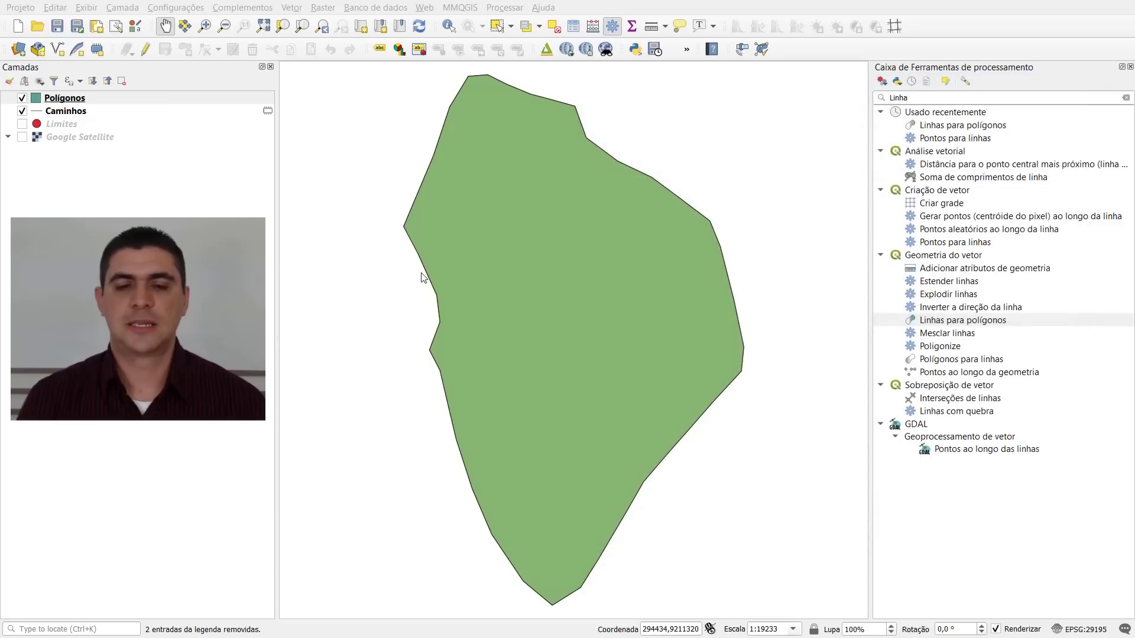
Show the Google Satellite layer beneath the new polygon.
{"action": "left_click", "coordinate": [23, 138]}
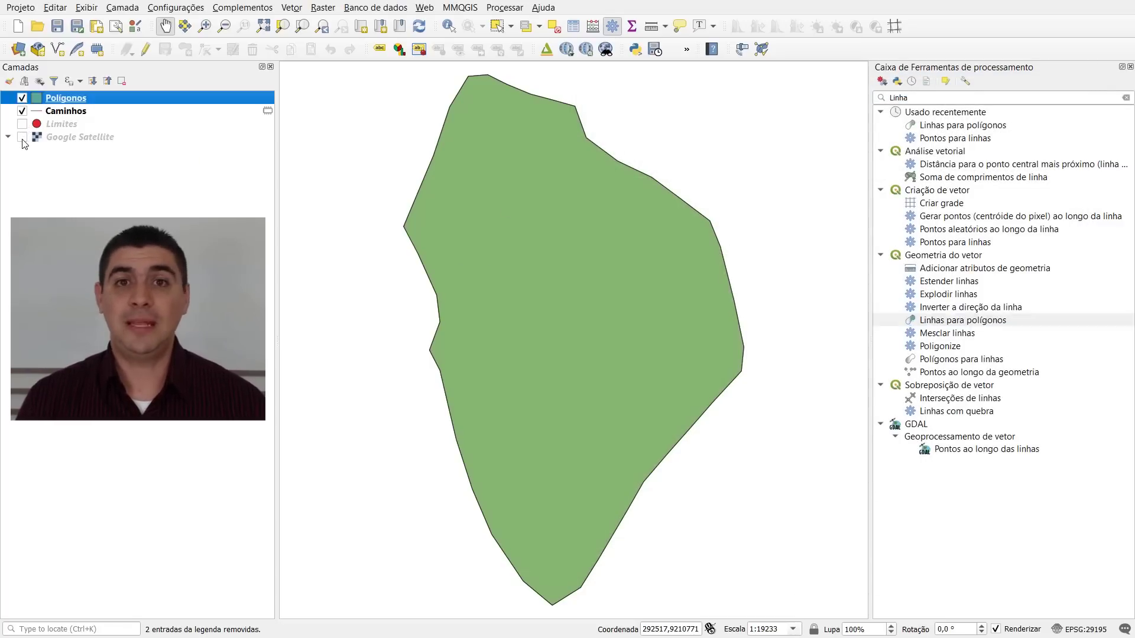